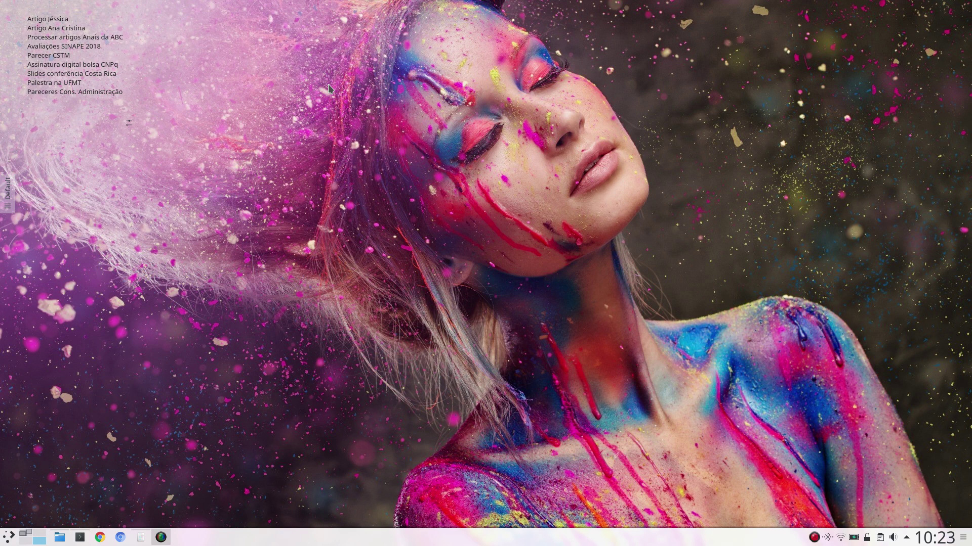
Open the KRunner search bar with Alt+Space, leaving its search field empty
{"action": "key", "text": "alt+space"}
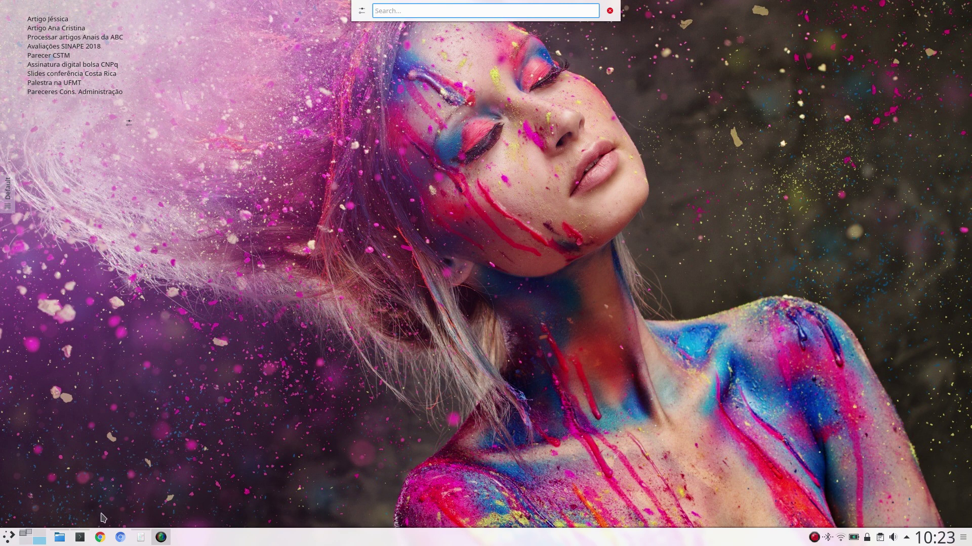
Start a new Konsole instance, move it down, and type 'sudo pacman -S bleachbit'
{"action": "right_click", "coordinate": [79, 541]}
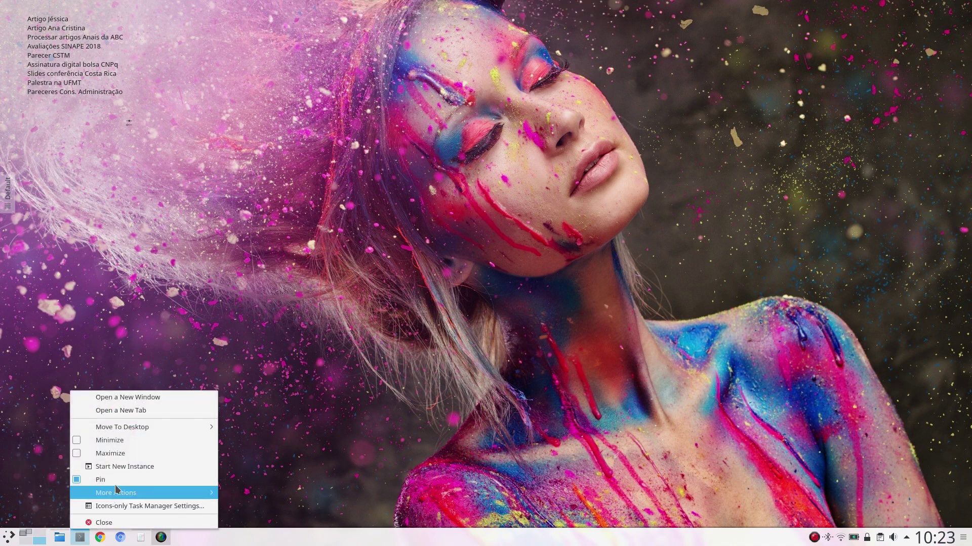
{"action": "left_click", "coordinate": [123, 468]}
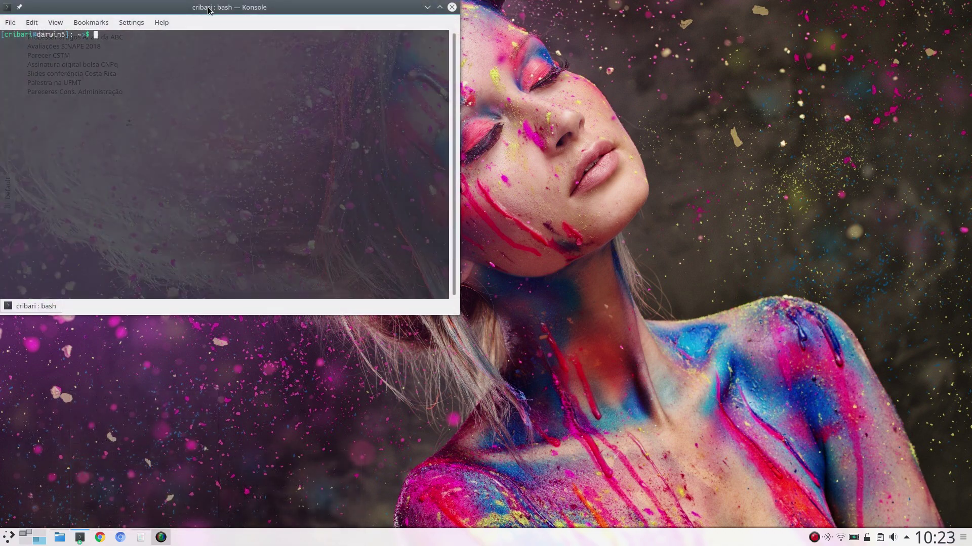
{"action": "left_click_drag", "start_coordinate": [207, 7], "coordinate": [245, 200]}
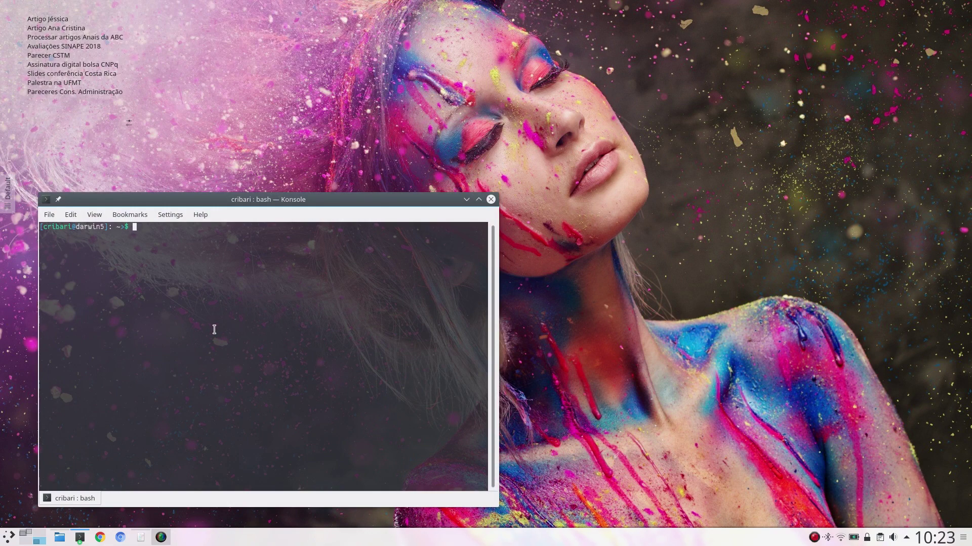
{"action": "type", "text": "sudo pacman -S bleachbit"}
Minimize the terminal and launch BleachBit by searching 'bleach' in KRunner
{"action": "left_click", "coordinate": [466, 200]}
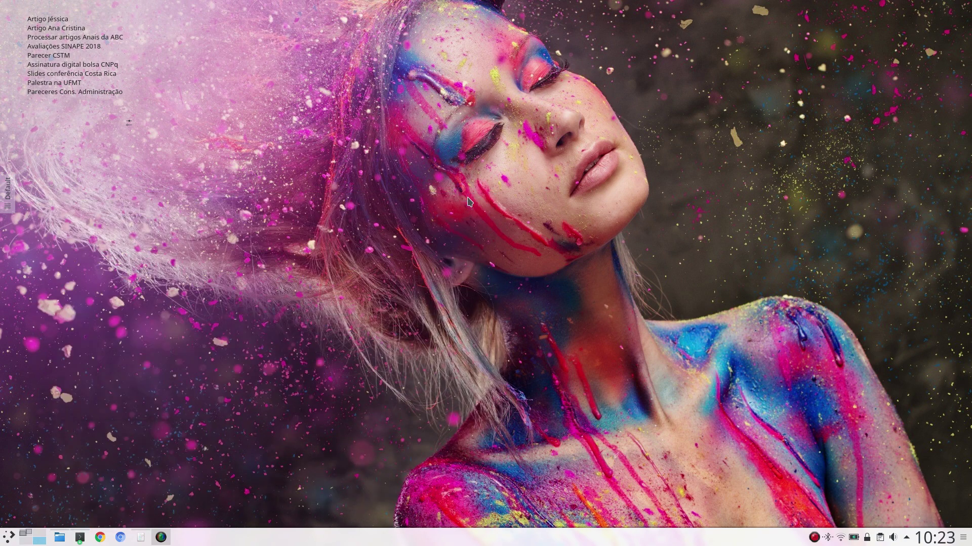
{"action": "key", "text": "alt+space"}
{"action": "type", "text": "blea"}
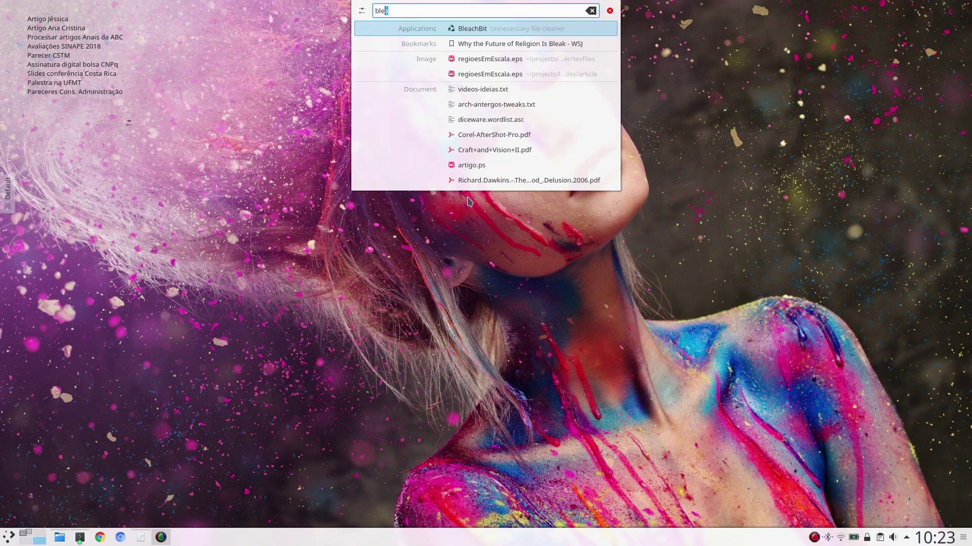
{"action": "type", "text": "ch"}
{"action": "key", "text": "Return"}
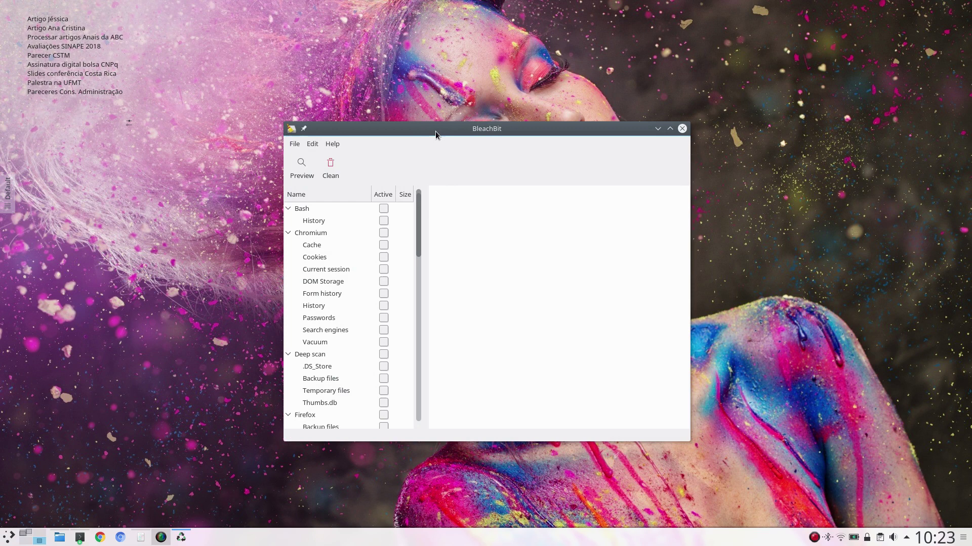
Tick Bash History and Chromium Cache, then scroll the cleaner list down toward Firefox
{"action": "left_click_drag", "start_coordinate": [435, 132], "coordinate": [356, 118]}
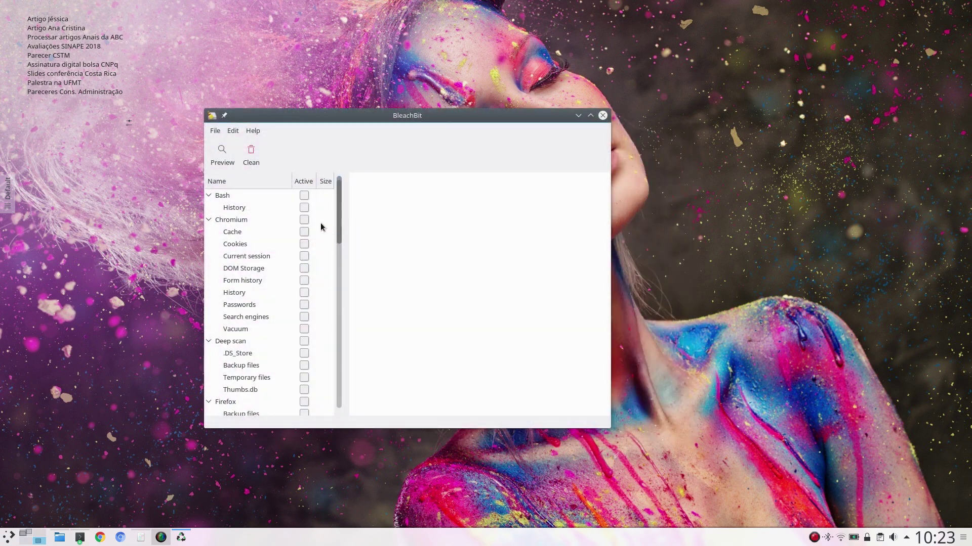
{"action": "left_click", "coordinate": [304, 210]}
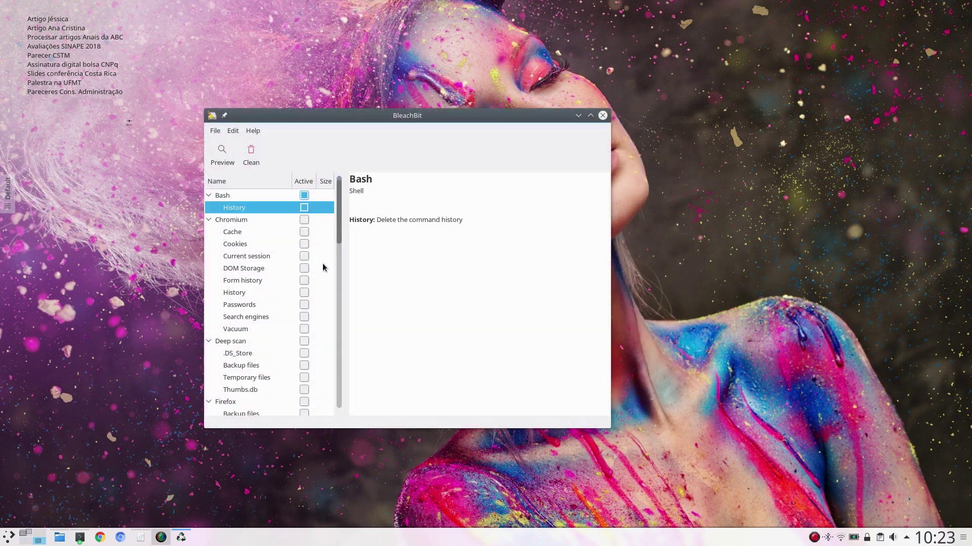
{"action": "left_click", "coordinate": [305, 232]}
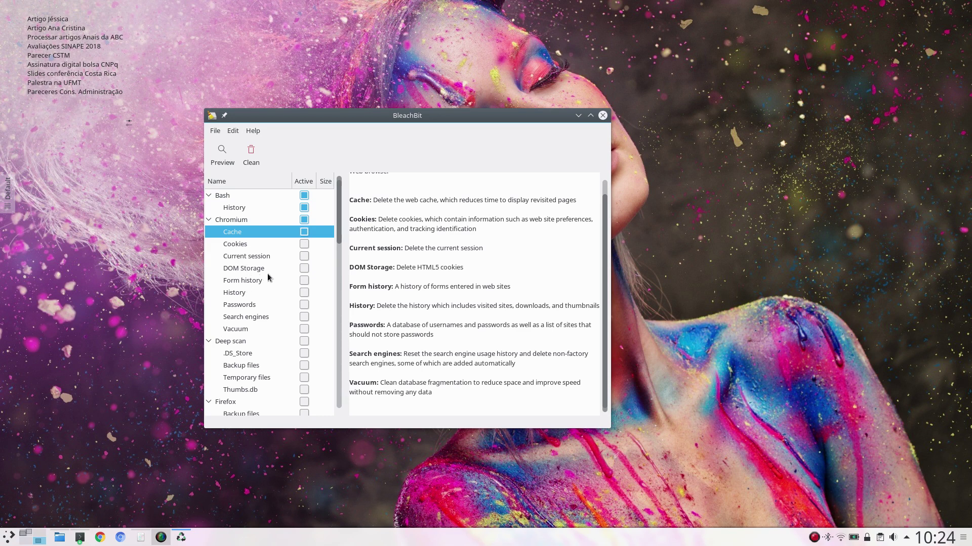
{"action": "left_click", "coordinate": [304, 333]}
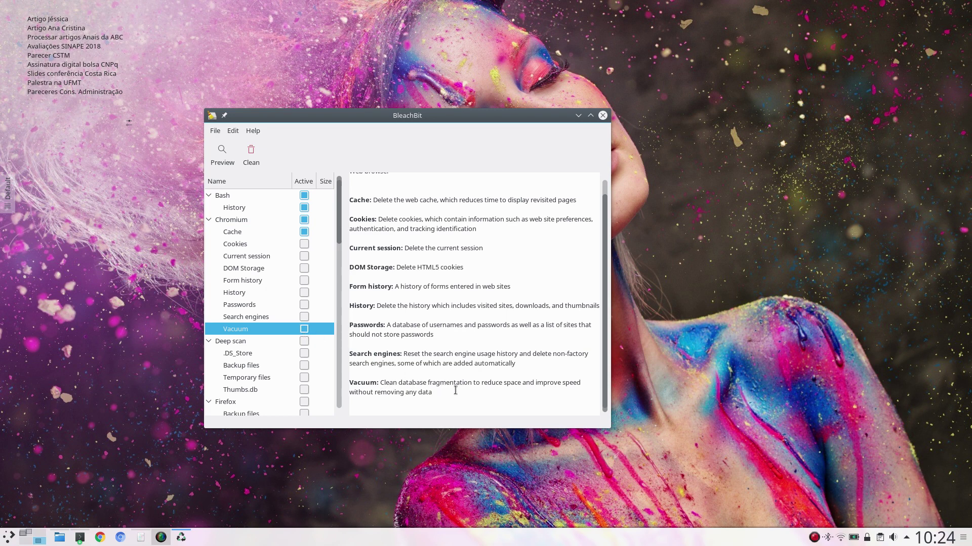
{"action": "scroll", "coordinate": [339, 223], "scroll_direction": "down", "scroll_amount": 1}
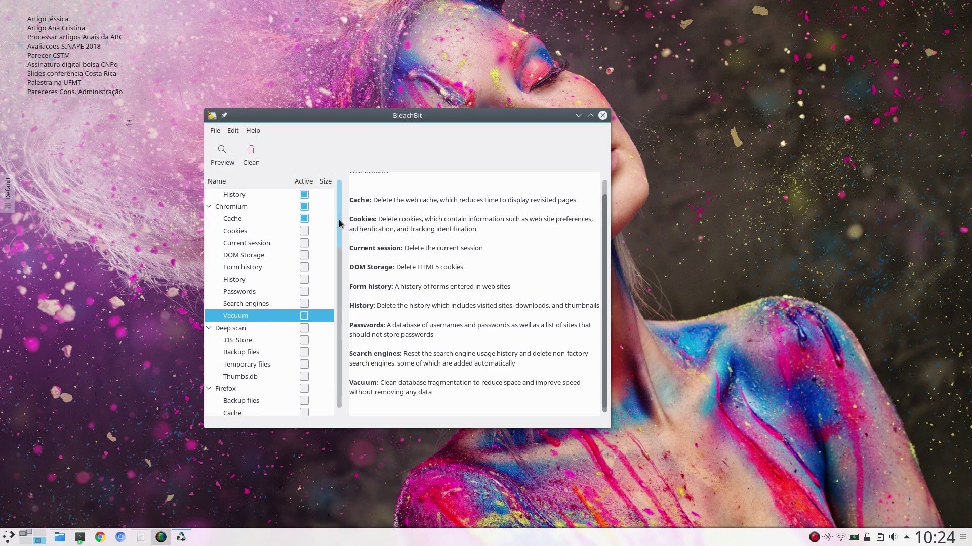
{"action": "left_click_drag", "start_coordinate": [339, 223], "coordinate": [339, 269]}
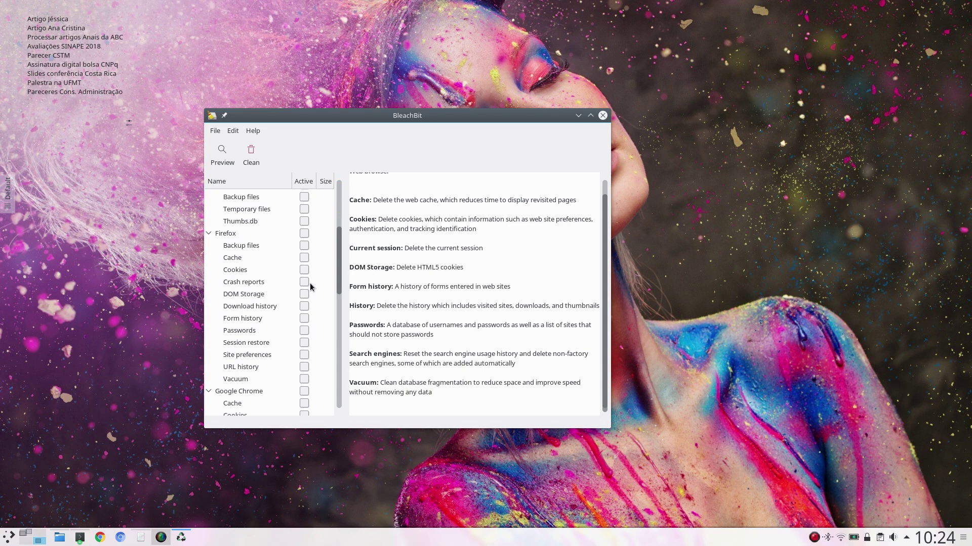
Tick Firefox Vacuum and all Google Chrome items, accepting the saved-passwords warning
{"action": "left_click", "coordinate": [305, 380]}
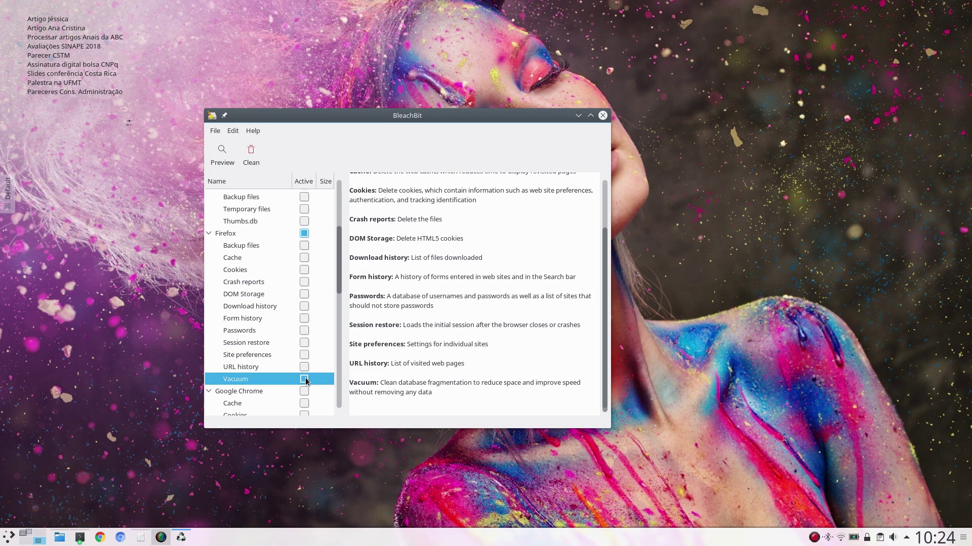
{"action": "scroll", "coordinate": [329, 358], "scroll_direction": "down", "scroll_amount": 2}
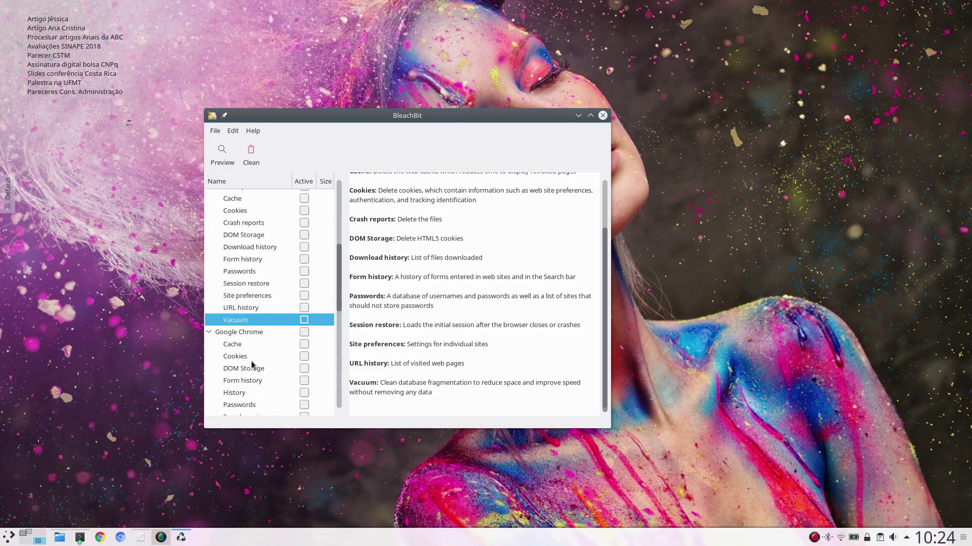
{"action": "left_click", "coordinate": [304, 332]}
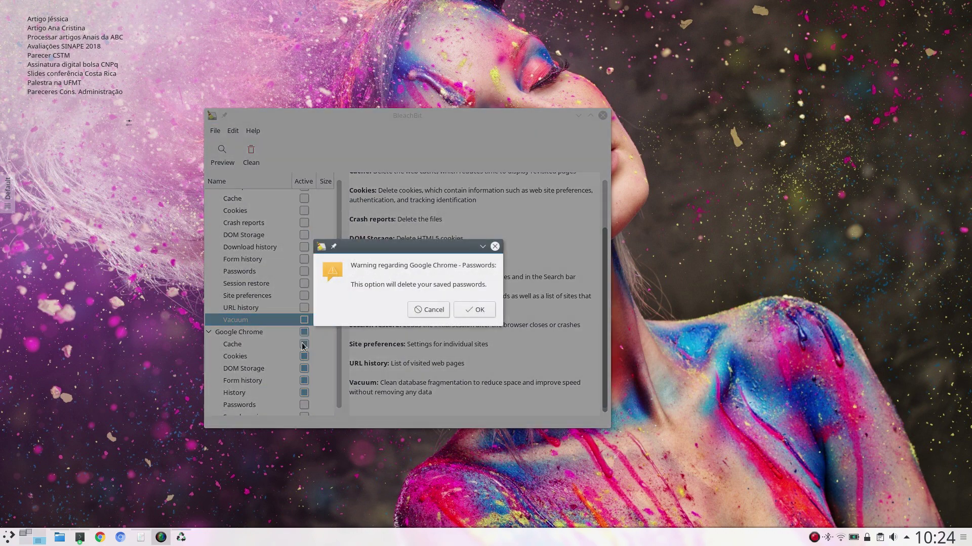
{"action": "left_click", "coordinate": [466, 309]}
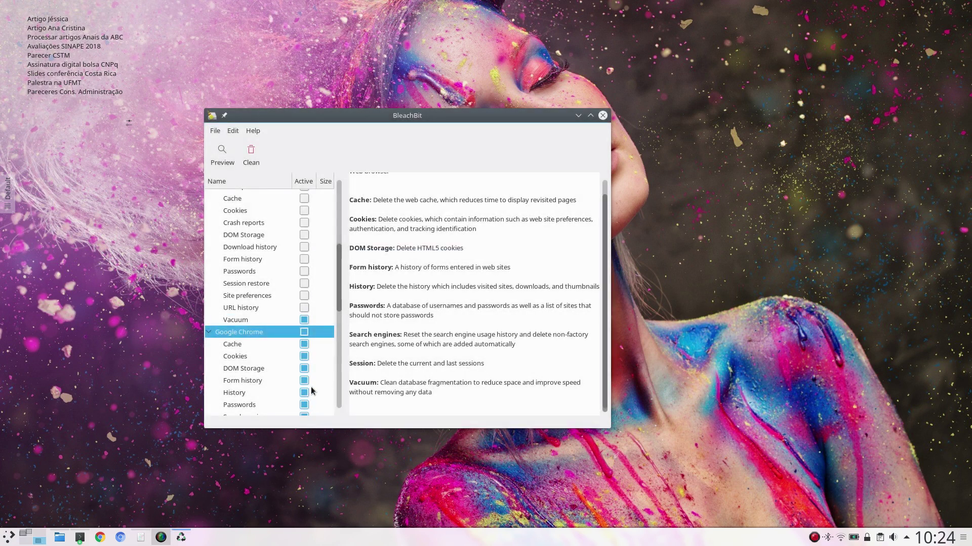
Untick Google Chrome's Cookies, DOM Storage and Passwords
{"action": "scroll", "coordinate": [314, 374], "scroll_direction": "down", "scroll_amount": 3}
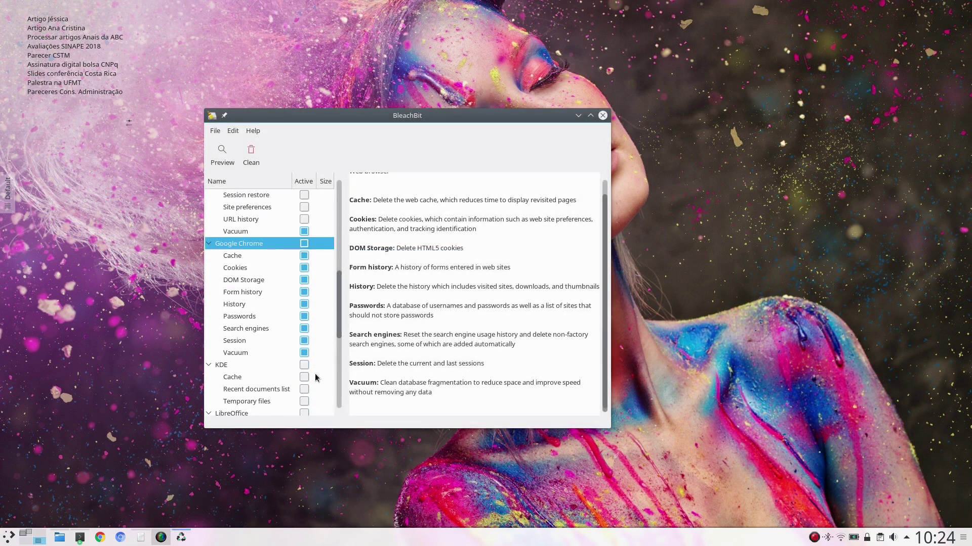
{"action": "left_click", "coordinate": [304, 268]}
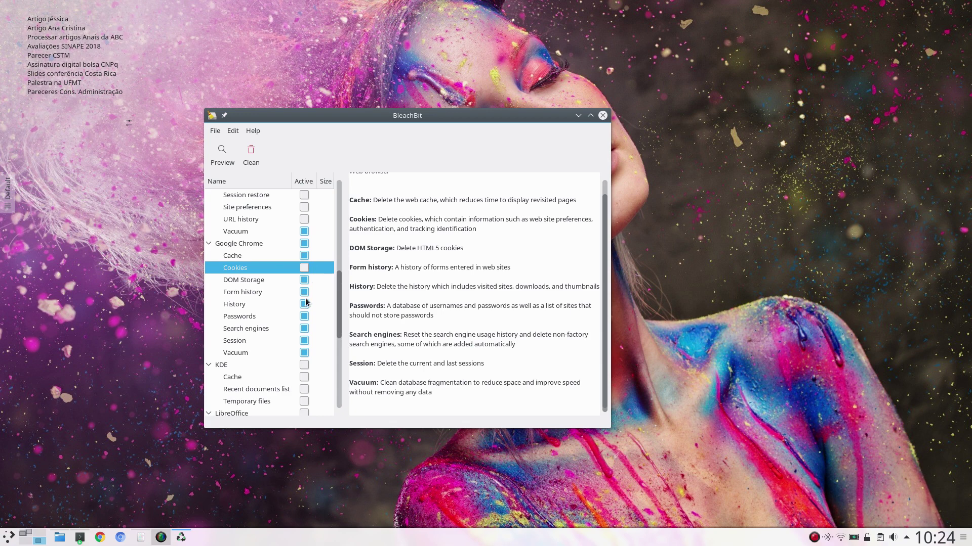
{"action": "left_click", "coordinate": [305, 281]}
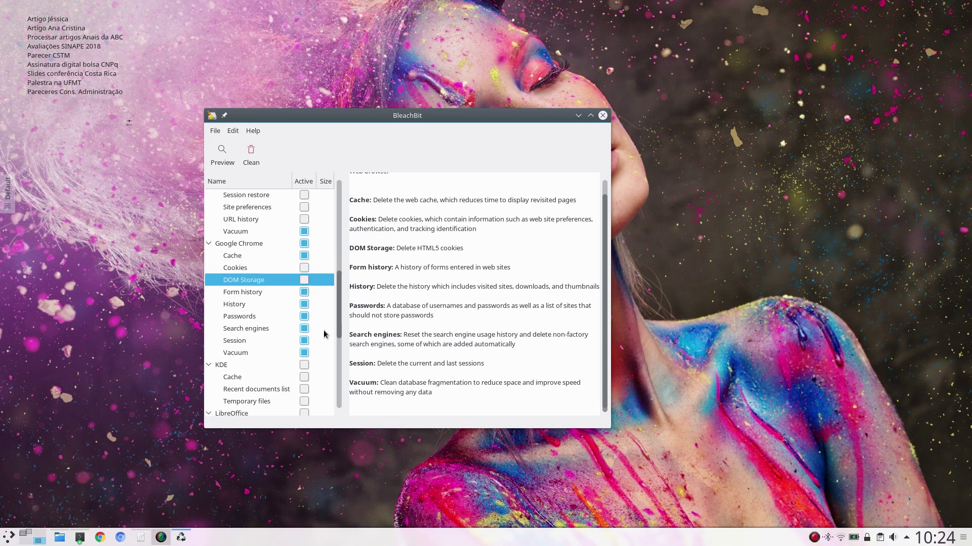
{"action": "left_click", "coordinate": [304, 316]}
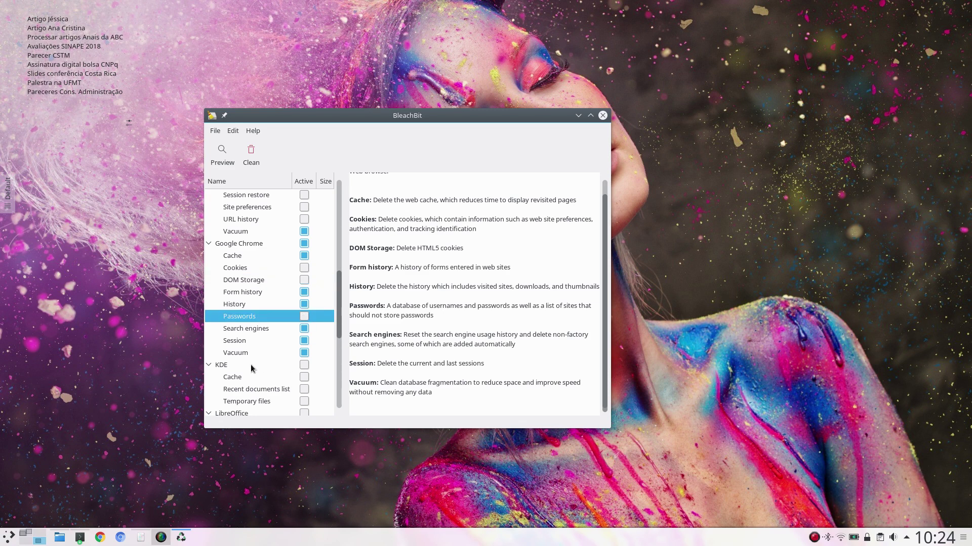
Tick KDE Cache, LibreOffice Cache and History, and System Broken desktop files
{"action": "scroll", "coordinate": [250, 364], "scroll_direction": "down", "scroll_amount": 2}
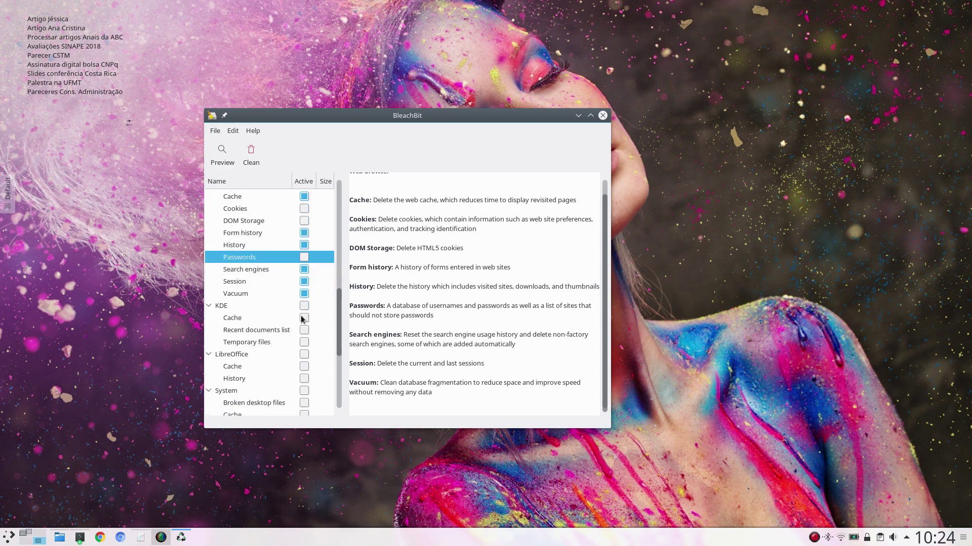
{"action": "left_click", "coordinate": [302, 318]}
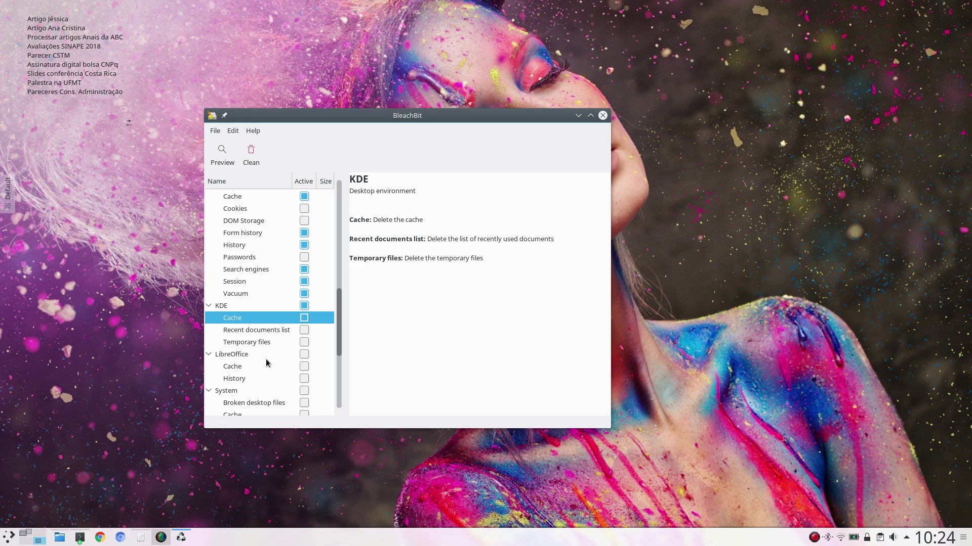
{"action": "left_click", "coordinate": [302, 368]}
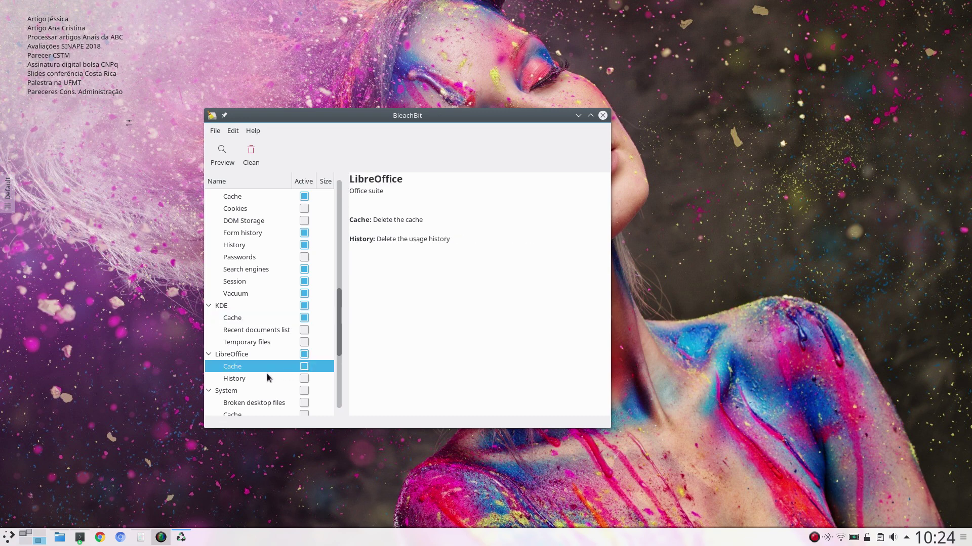
{"action": "left_click", "coordinate": [303, 378]}
{"action": "scroll", "coordinate": [277, 365], "scroll_direction": "down", "scroll_amount": 3}
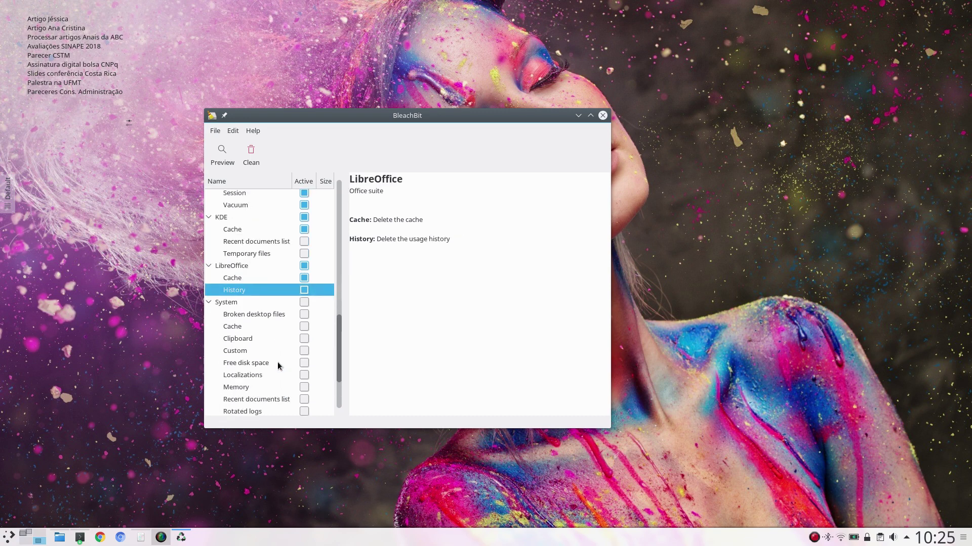
{"action": "left_click", "coordinate": [305, 314]}
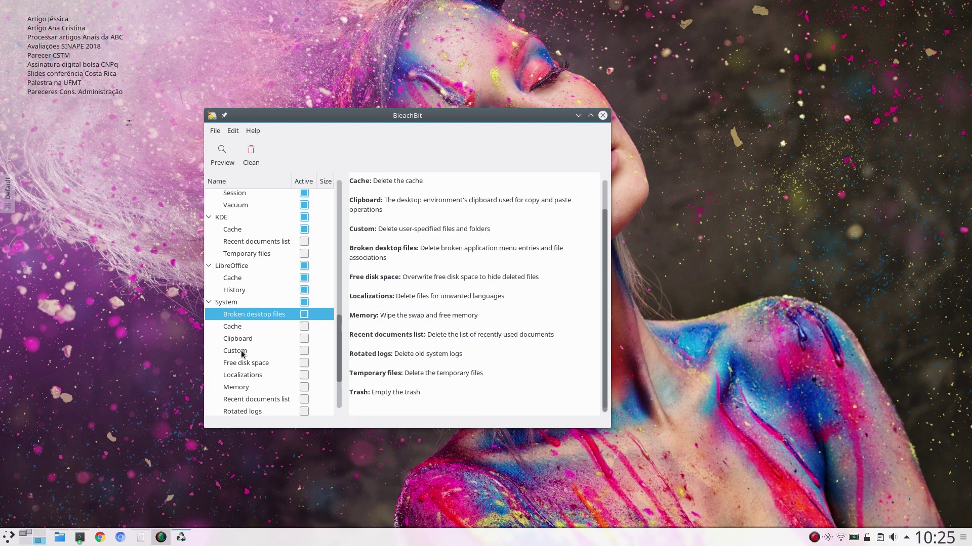
Tick System Cache, Clipboard and Trash, plus Thumbnails Cache
{"action": "left_click", "coordinate": [296, 331]}
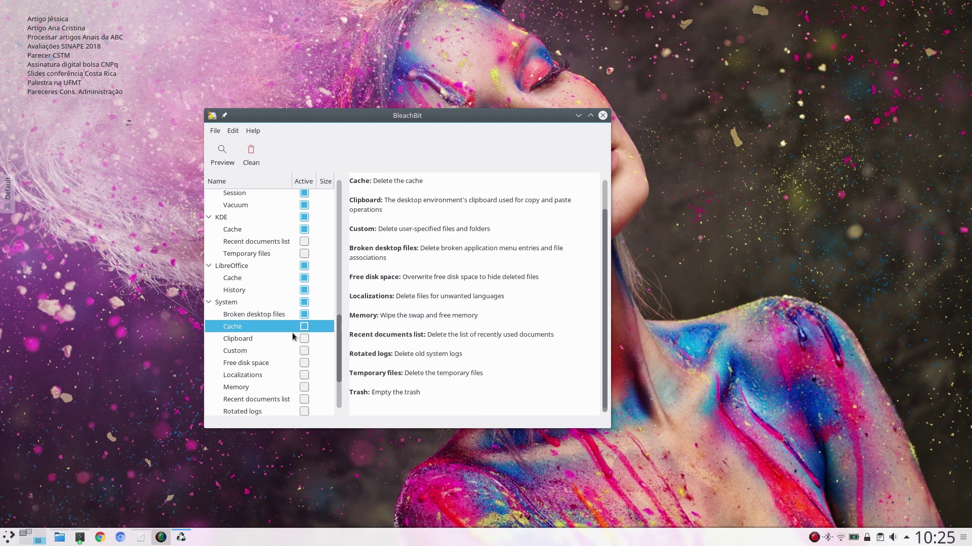
{"action": "scroll", "coordinate": [266, 350], "scroll_direction": "down", "scroll_amount": 3}
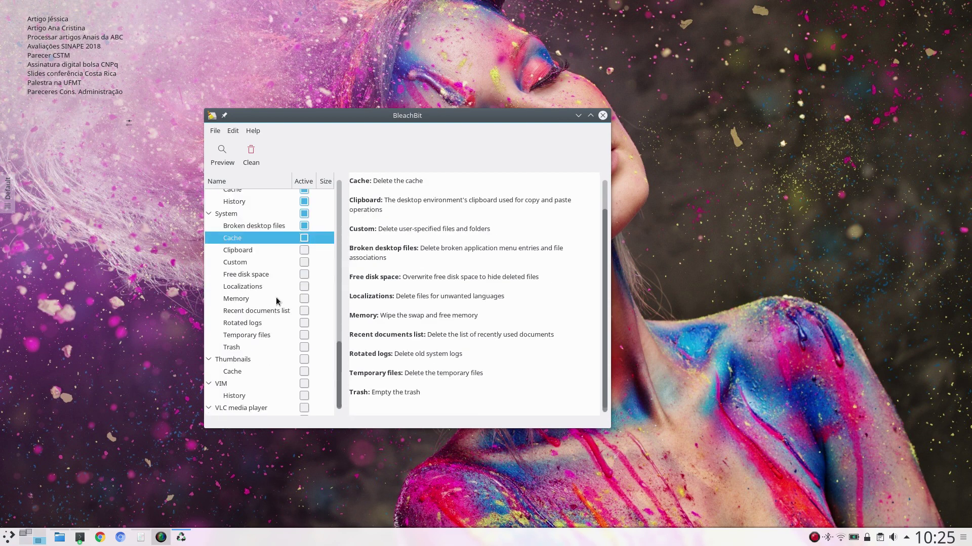
{"action": "key", "text": "space"}
{"action": "key", "text": "Down"}
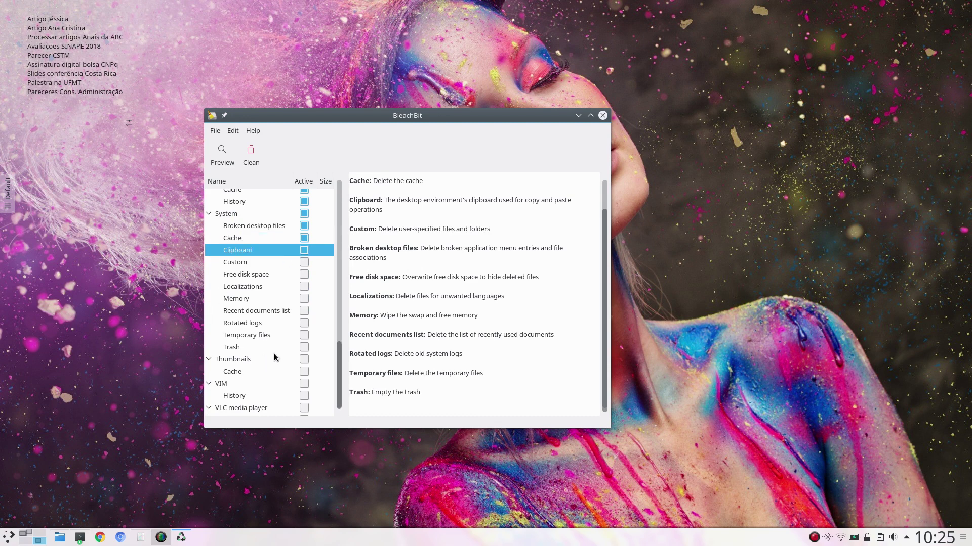
{"action": "key", "text": "space"}
{"action": "left_click", "coordinate": [308, 349]}
{"action": "scroll", "coordinate": [262, 362], "scroll_direction": "down", "scroll_amount": 1}
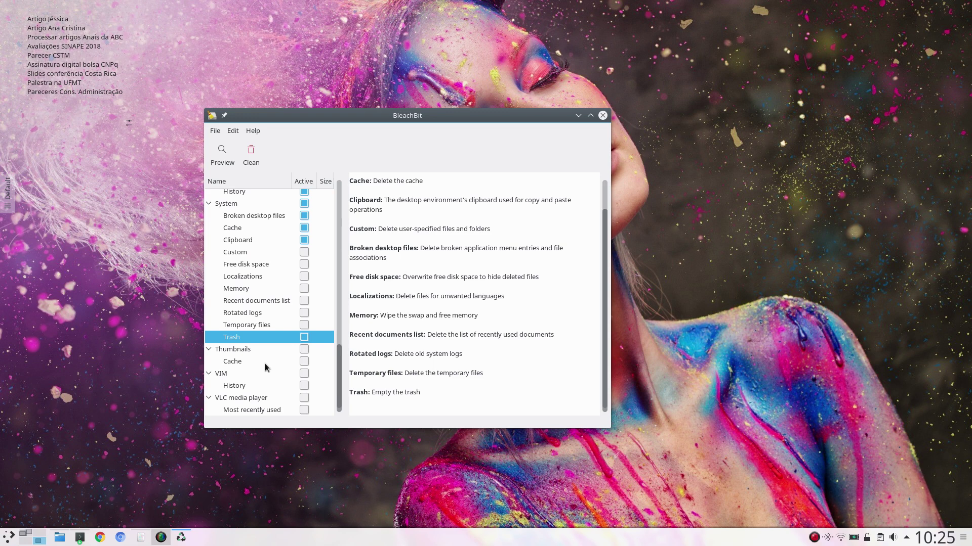
{"action": "key", "text": "space"}
{"action": "left_click", "coordinate": [304, 361]}
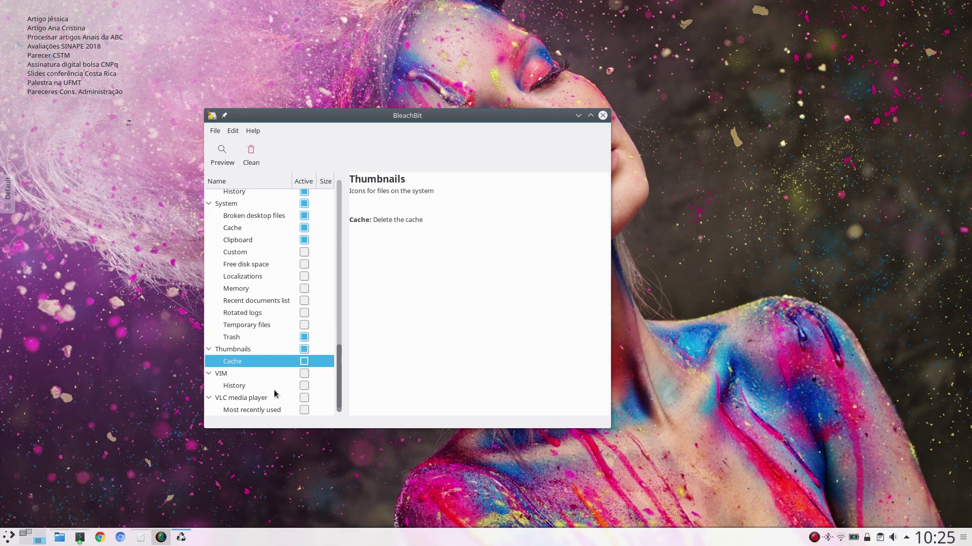
{"action": "scroll", "coordinate": [277, 390], "scroll_direction": "up", "scroll_amount": 10}
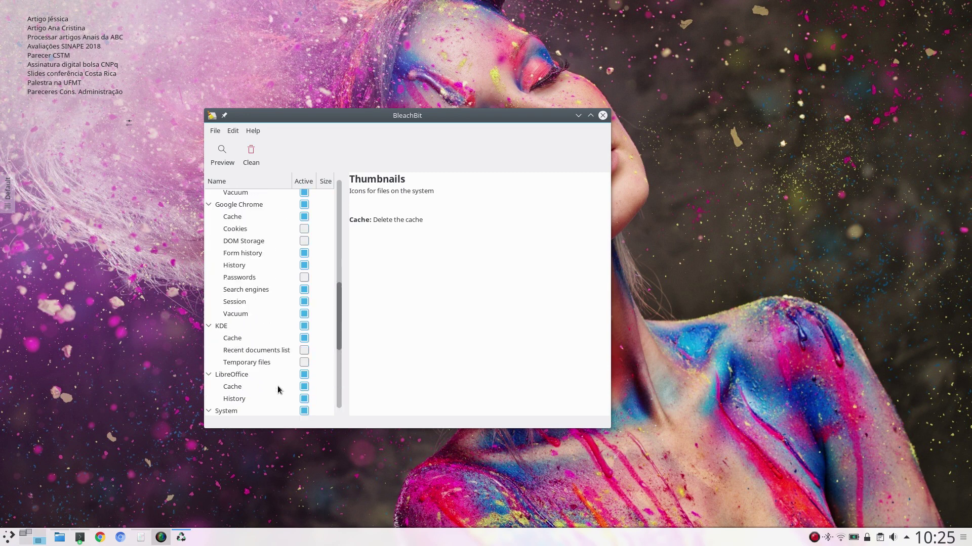
Untick Google Chrome's Form history and return to the top of the list
{"action": "scroll", "coordinate": [278, 390], "scroll_direction": "down", "scroll_amount": 2}
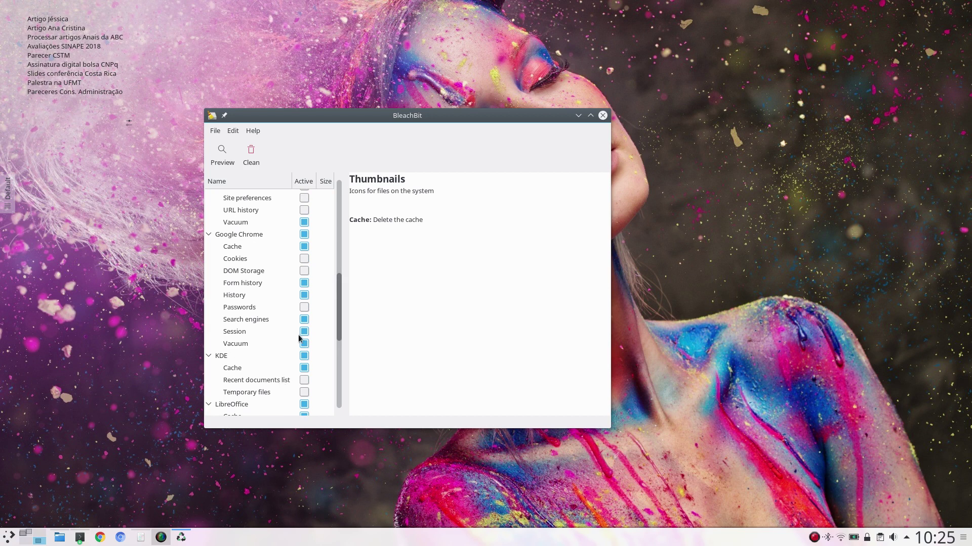
{"action": "left_click", "coordinate": [303, 283]}
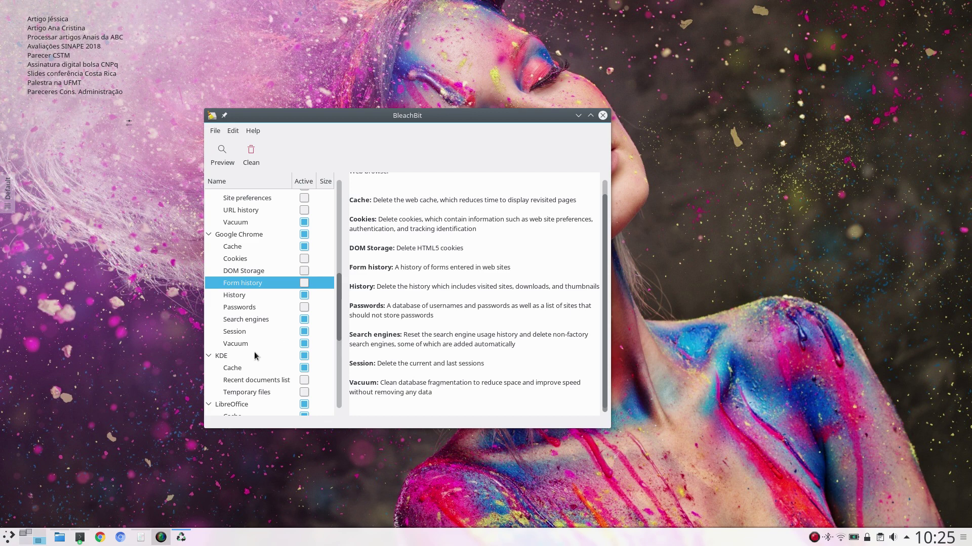
{"action": "scroll", "coordinate": [256, 352], "scroll_direction": "up", "scroll_amount": 9}
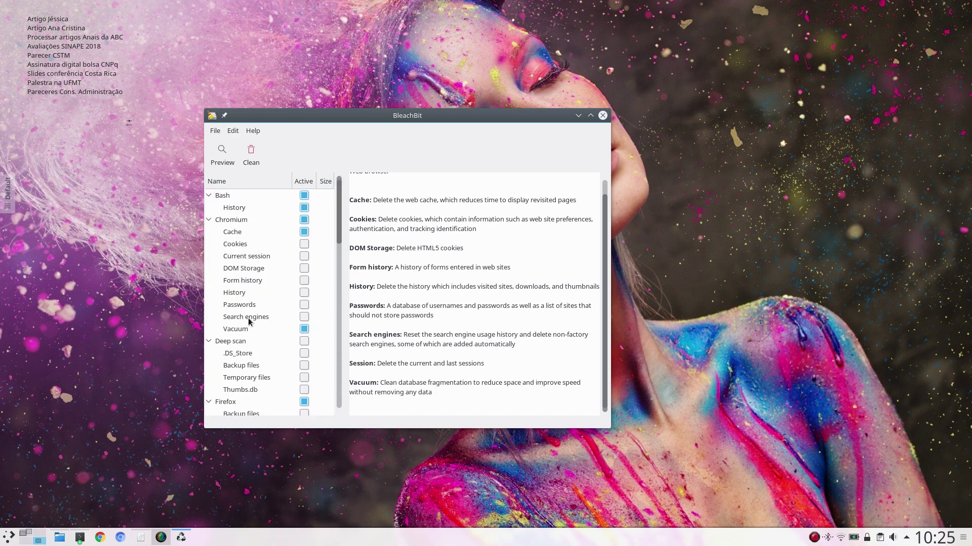
Run Clean and confirm Delete to permanently remove the selected files
{"action": "left_click", "coordinate": [258, 162]}
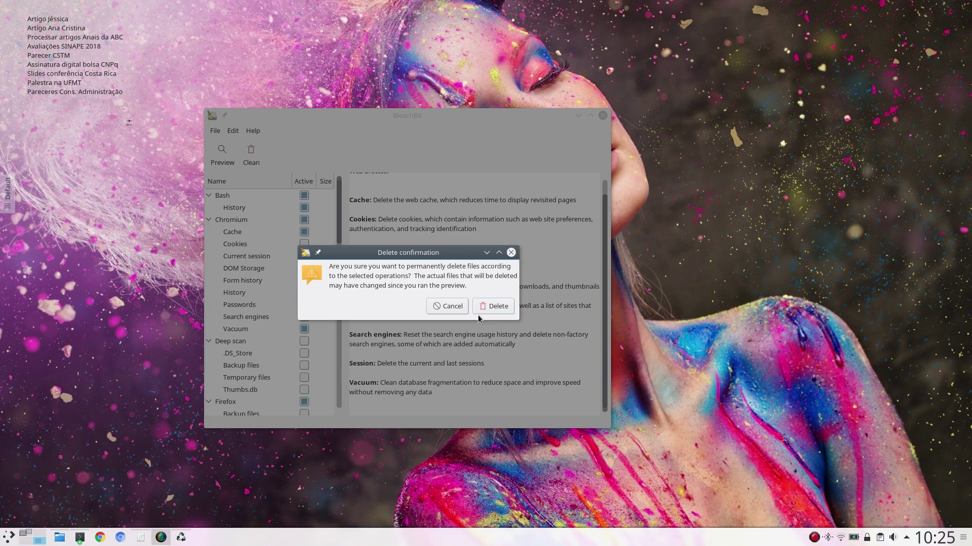
{"action": "left_click", "coordinate": [490, 306]}
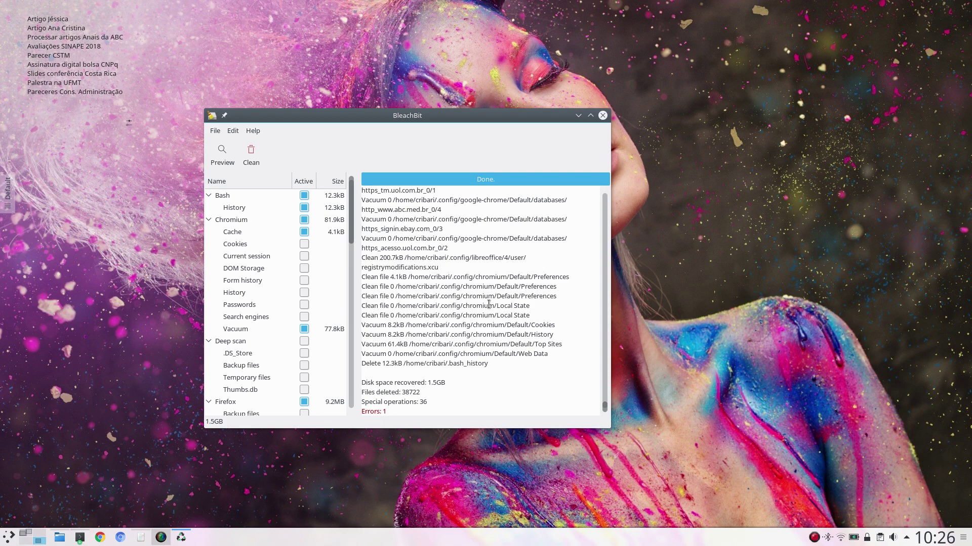
Scroll the Done log to read the summary: 1.5GB recovered, 38722 files deleted
{"action": "scroll", "coordinate": [420, 335], "scroll_direction": "up", "scroll_amount": 3}
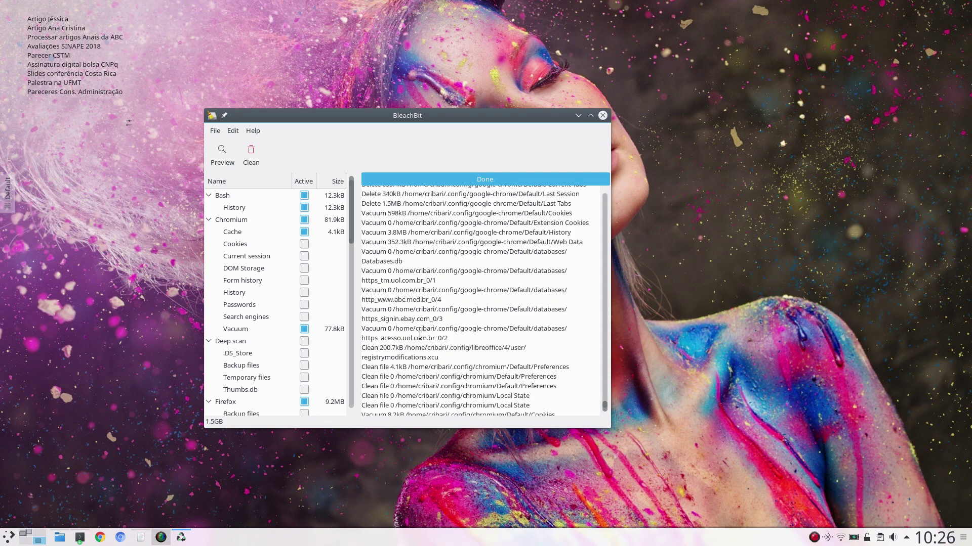
{"action": "scroll", "coordinate": [420, 335], "scroll_direction": "down", "scroll_amount": 3}
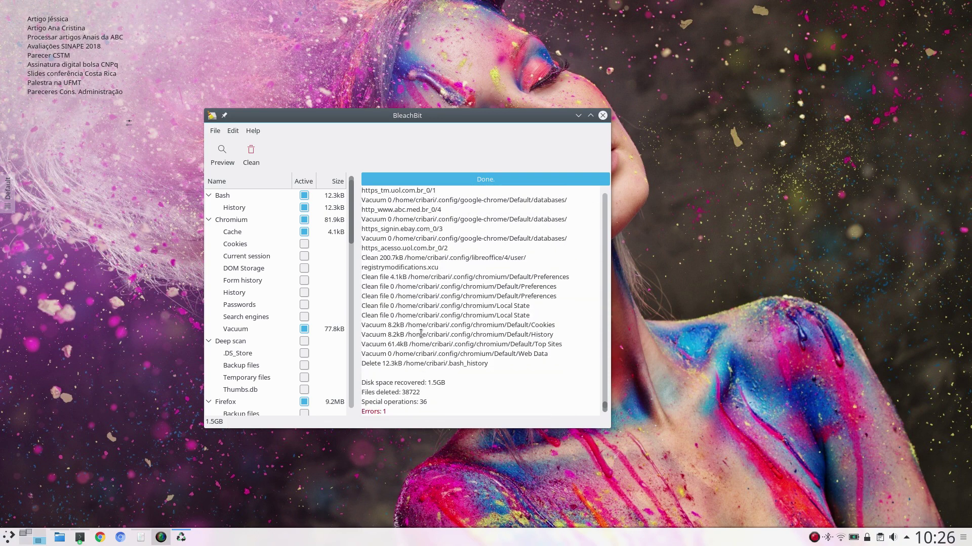